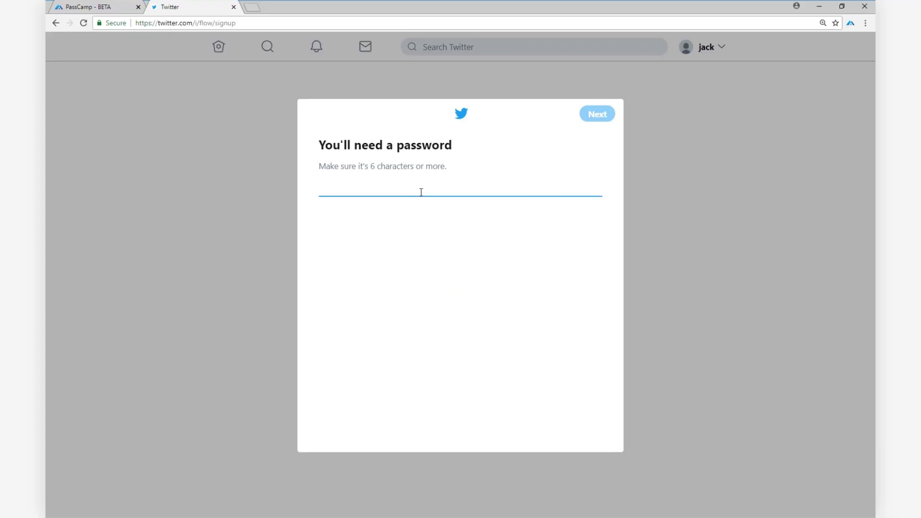
type("•••")
- Erase the rejected six-character password in Twitter and switch to the PassCamp login page
key("BackSpace")
key("BackSpace")
key("BackSpace")
key("BackSpace")
key("BackSpace")
type("•••••")
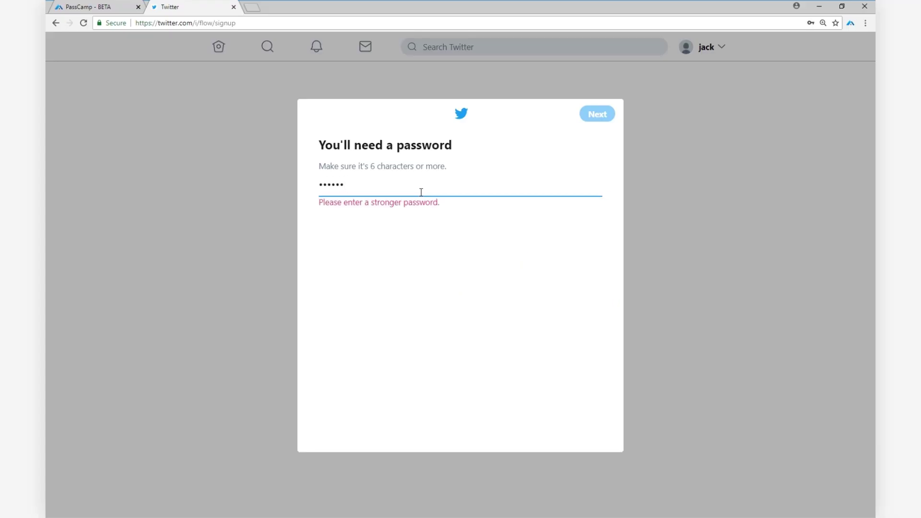
key("BackSpace")
key("BackSpace")
key("BackSpace")
key("BackSpace")
key("BackSpace")
key("BackSpace")
left_click(94, 7)
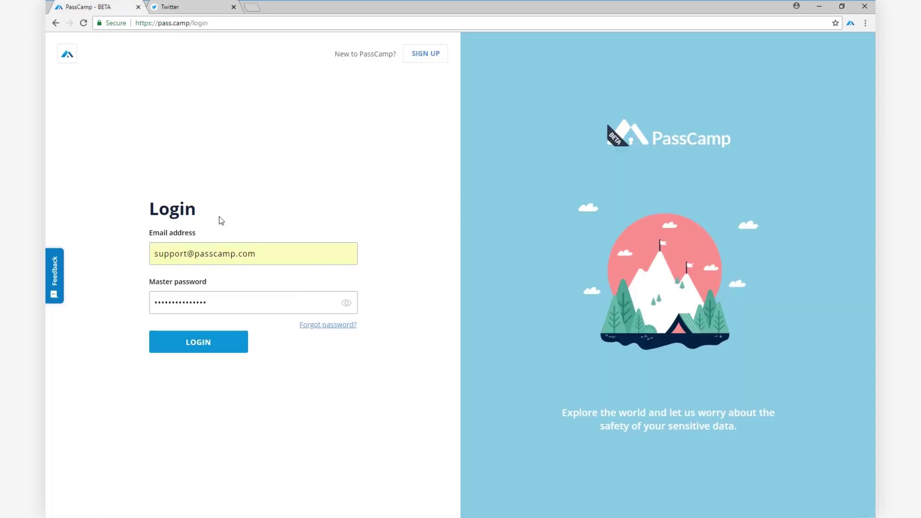
- Log in to PassCamp with the prefilled email and master password, and start a new item
left_click(208, 344)
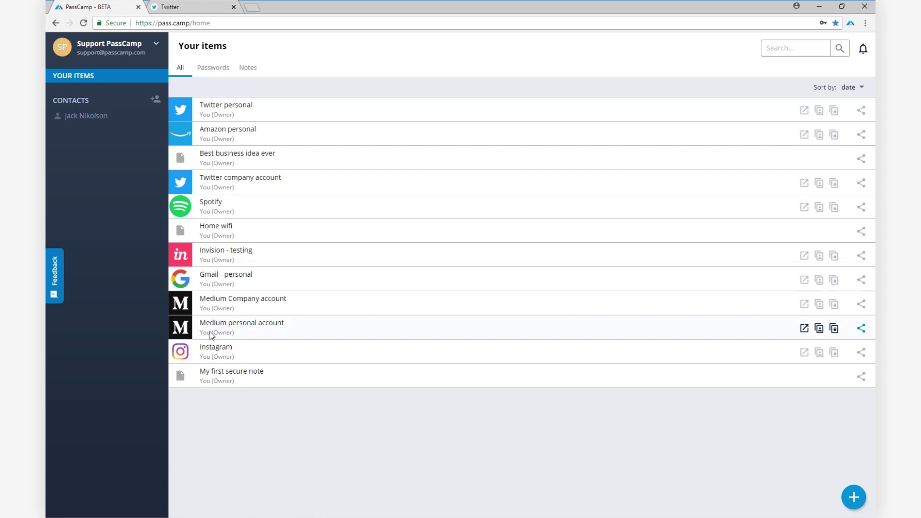
left_click(846, 501)
left_click(853, 434)
type("T")
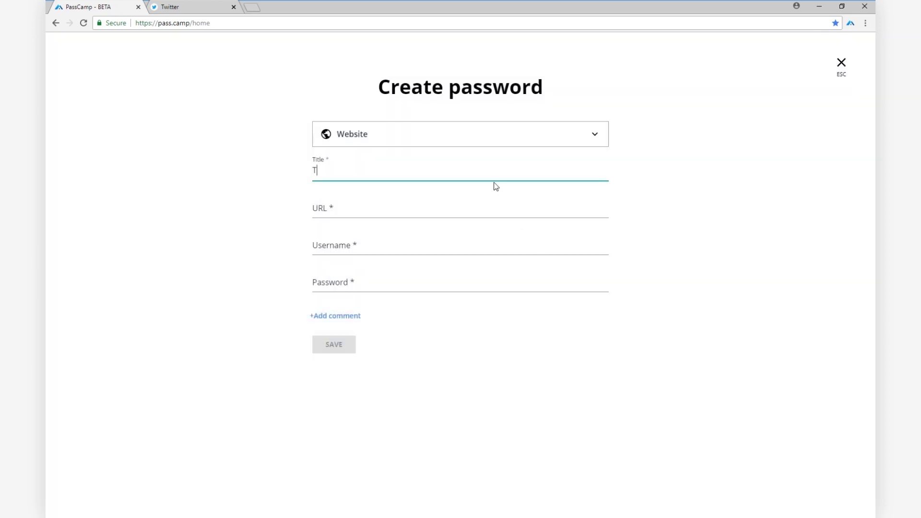
type("witter personal")
key("Tab")
type("www.twitter.com")
key("Tab")
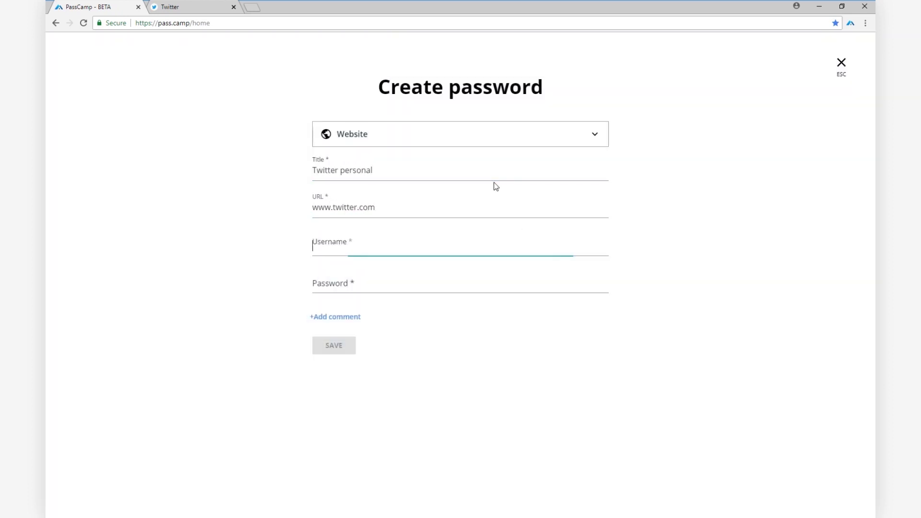
type("jack.nikolson")
key("Tab")
- Generate an 18-character password without signs, copy it, and paste it into Twitter signup
left_click(592, 312)
left_click(550, 361)
left_click(538, 332)
left_click(538, 332)
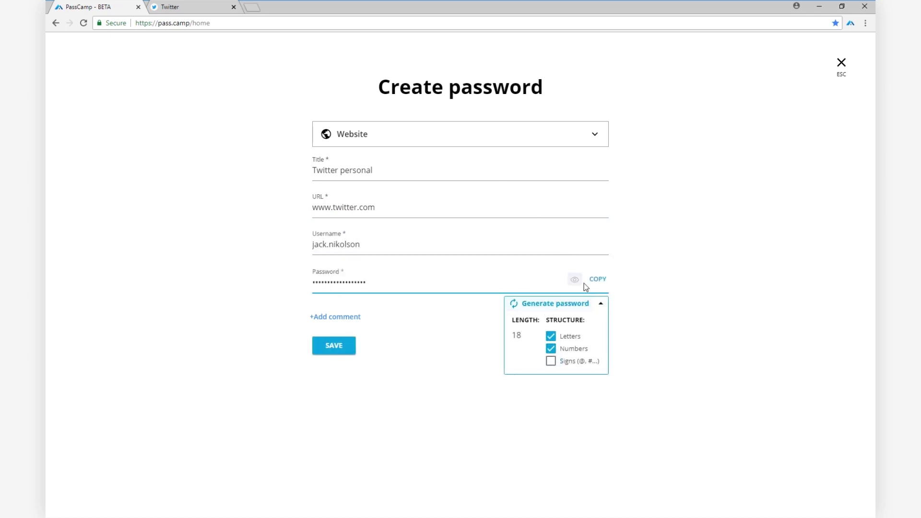
left_click(596, 279)
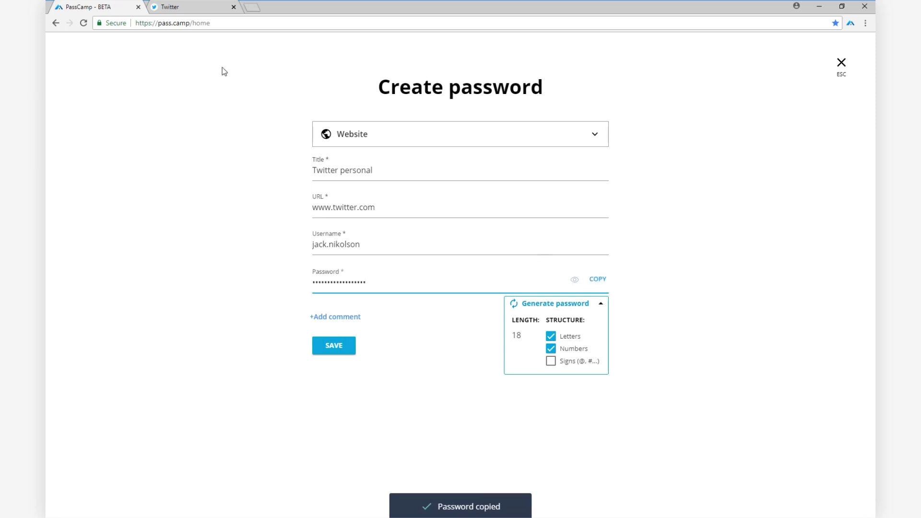
left_click(180, 7)
key("ctrl+v")
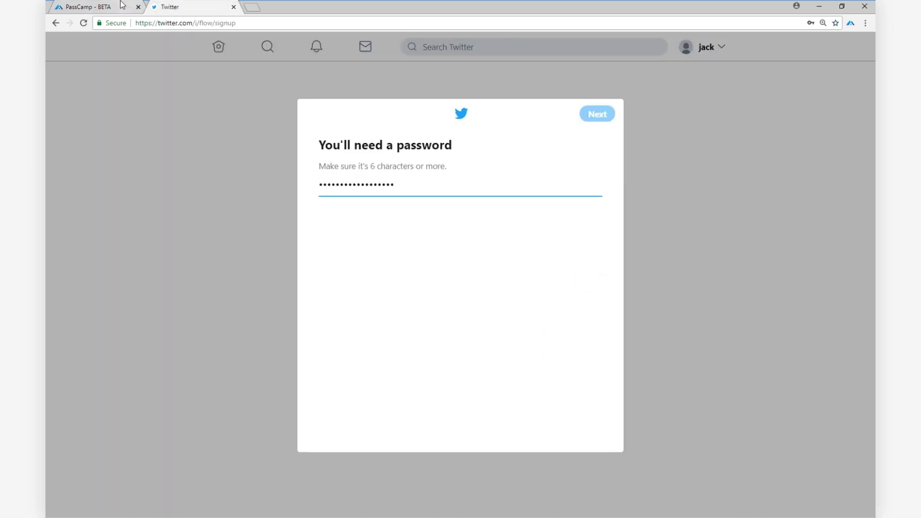
- Return to PassCamp and save the 'Twitter personal' password entry
left_click(109, 6)
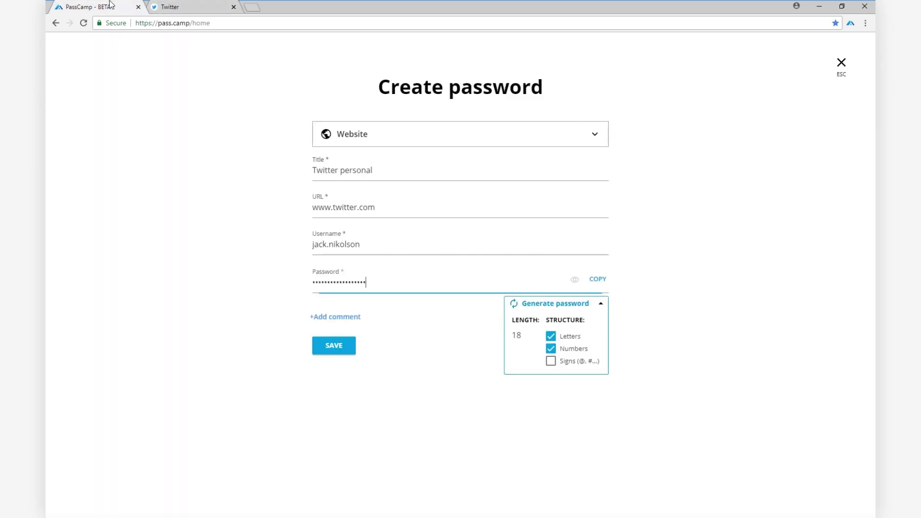
left_click(331, 345)
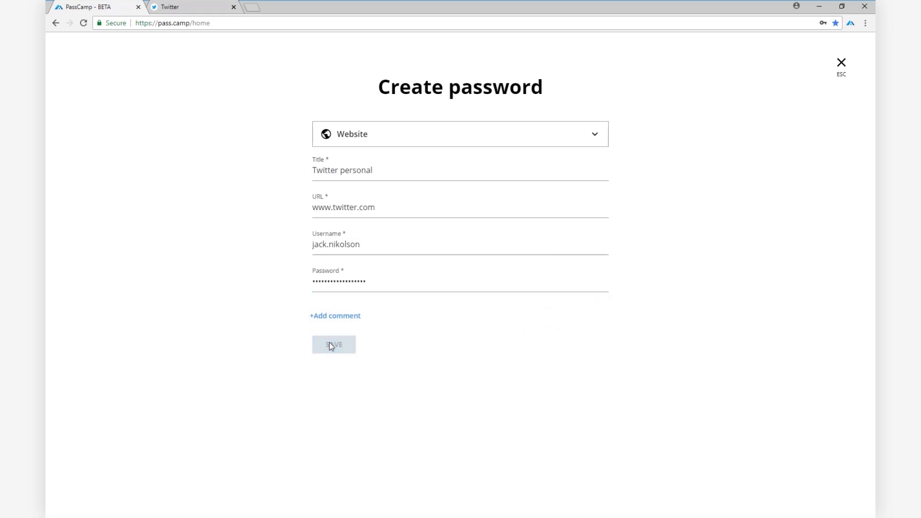